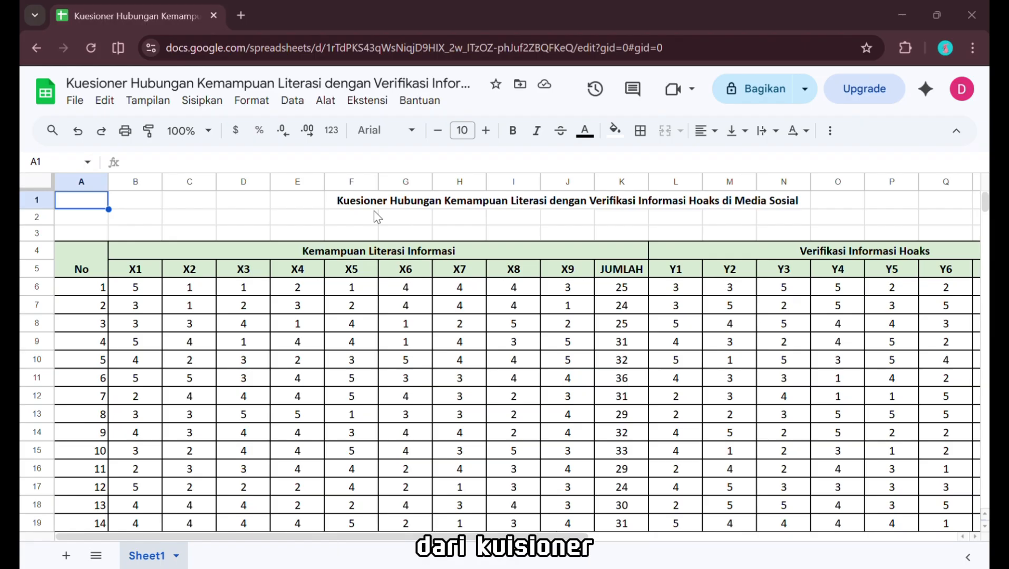
Examine the questionnaire sheet's title, the respondent rows down to the Total row, and the first sum formula in the JUMLAH column.
click(380, 205)
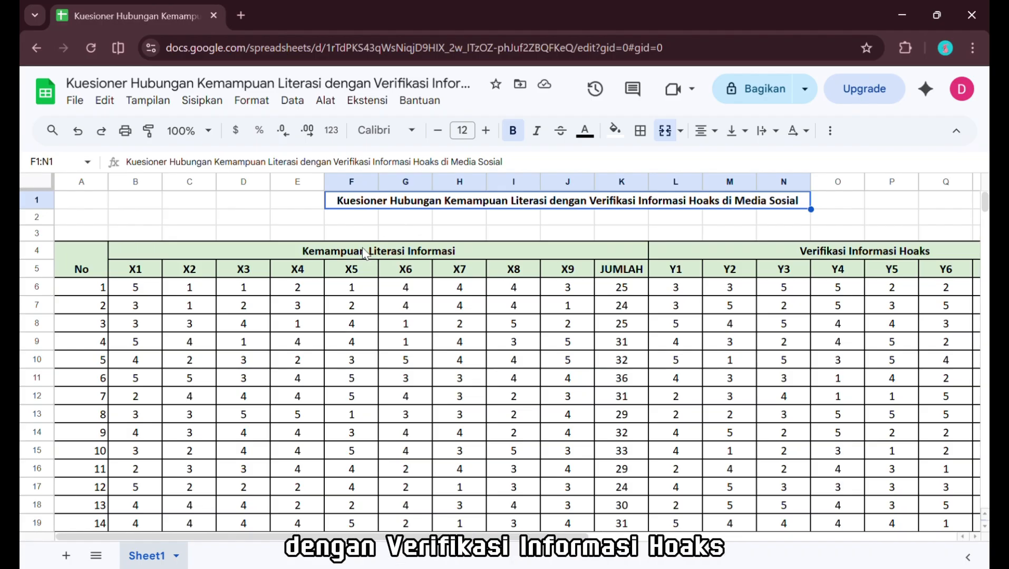
scroll(296, 322, down, 15)
scroll(110, 283, up, 5)
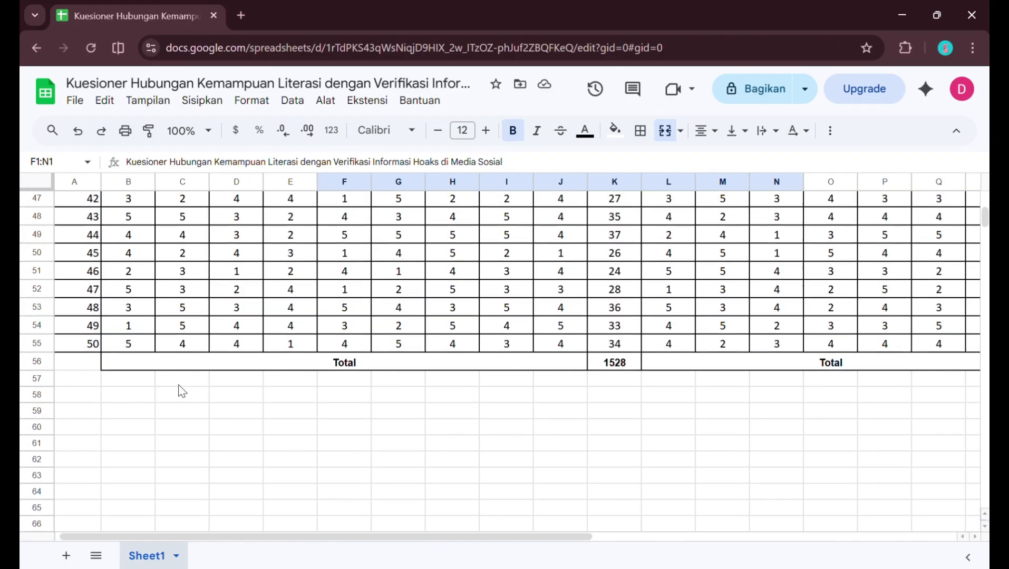
click(95, 363)
scroll(211, 350, up, 1)
scroll(292, 343, up, 11)
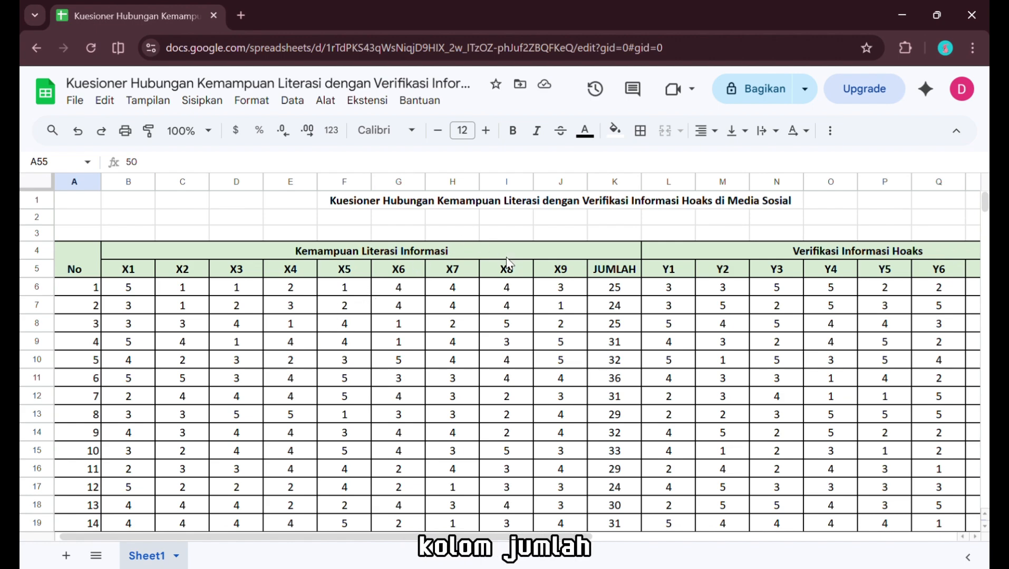
click(598, 275)
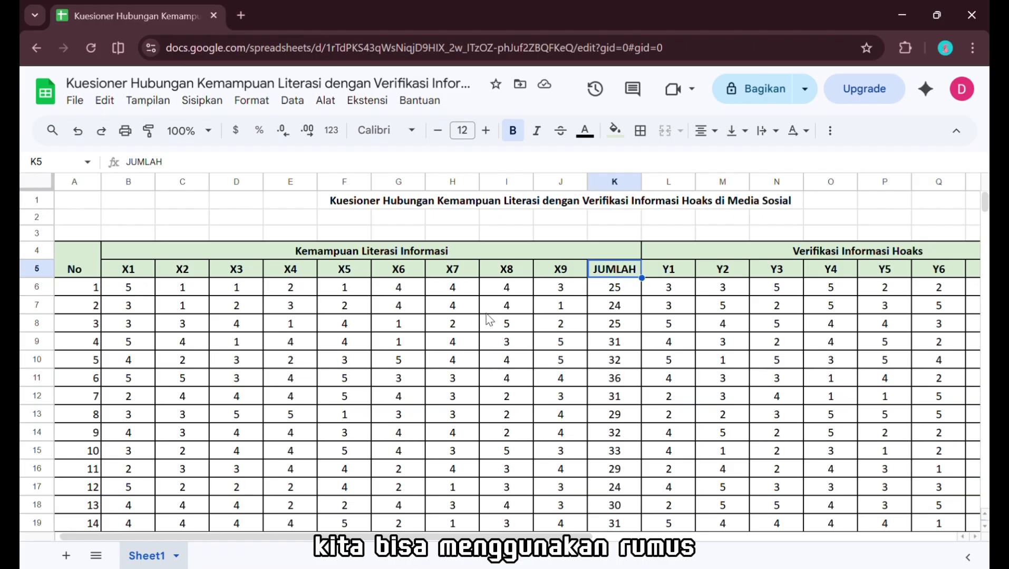
click(599, 288)
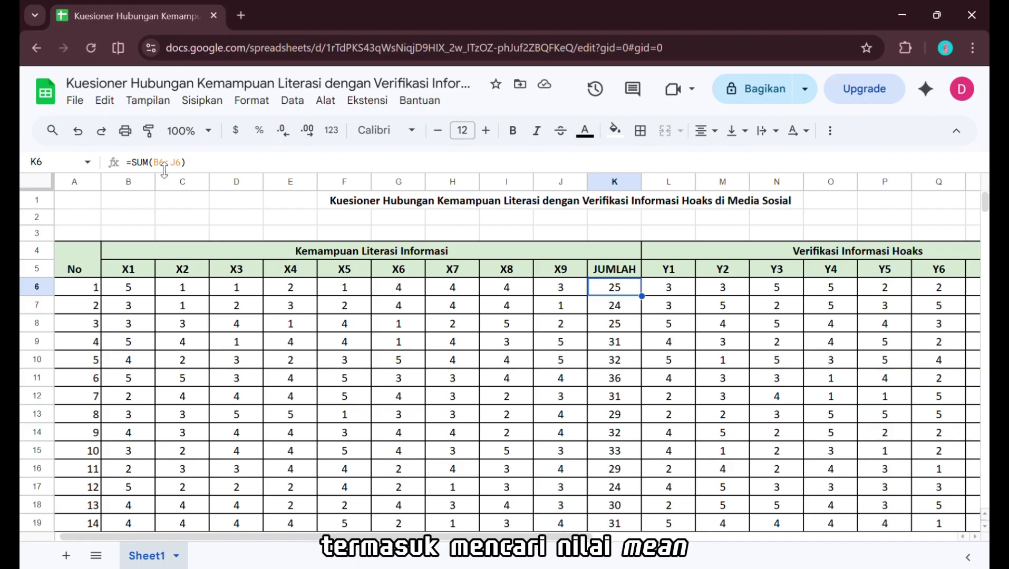
Switch to SPSS and define the first variable with the name X and the label Literasi Informasi.
mouse_move(633, 567)
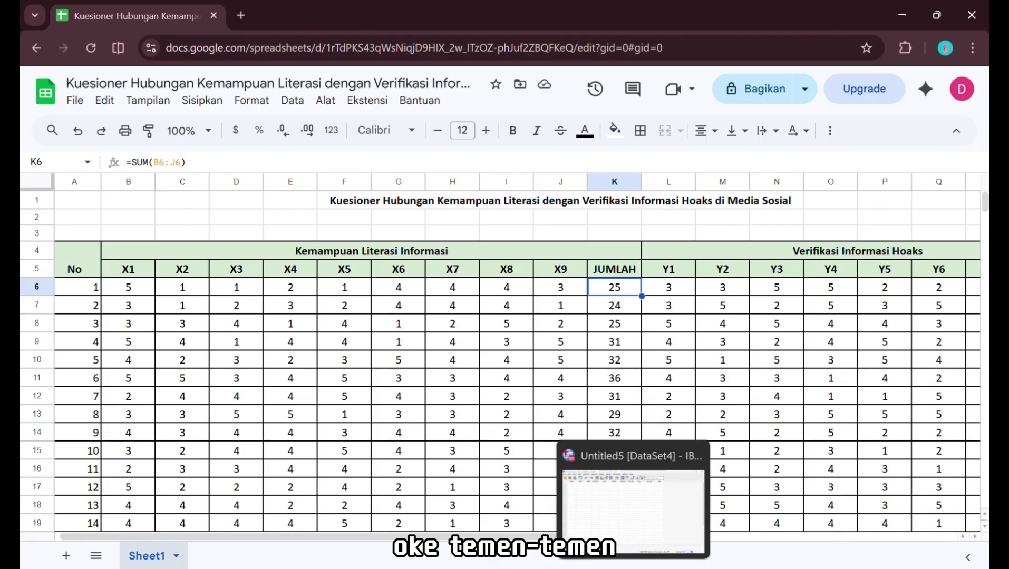
click(624, 505)
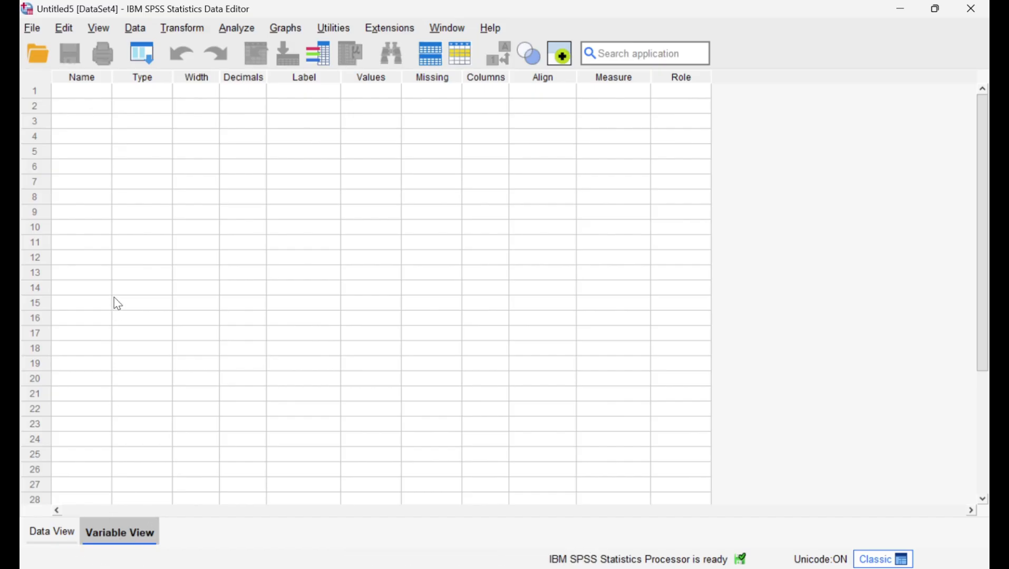
click(102, 91)
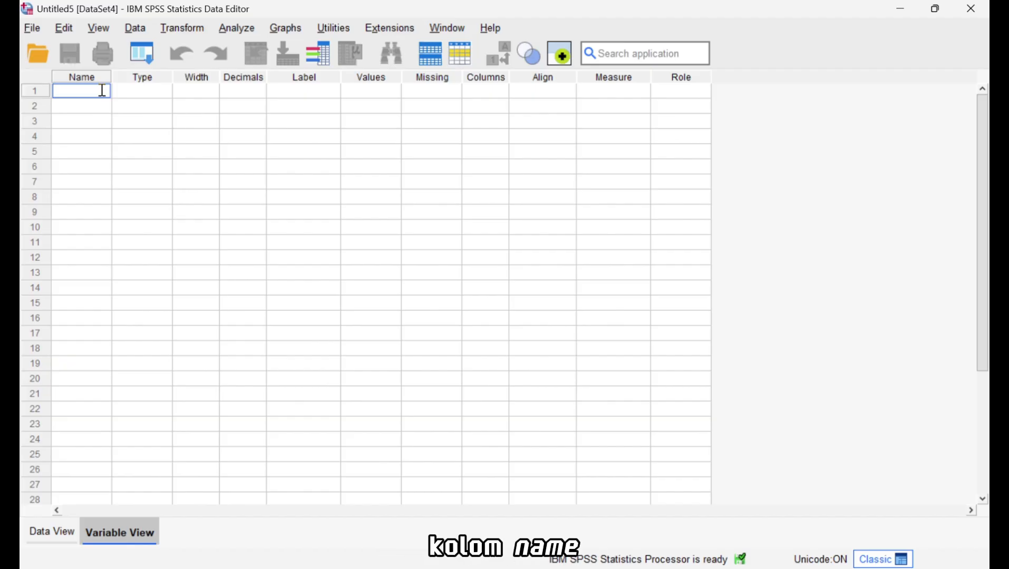
text(x)
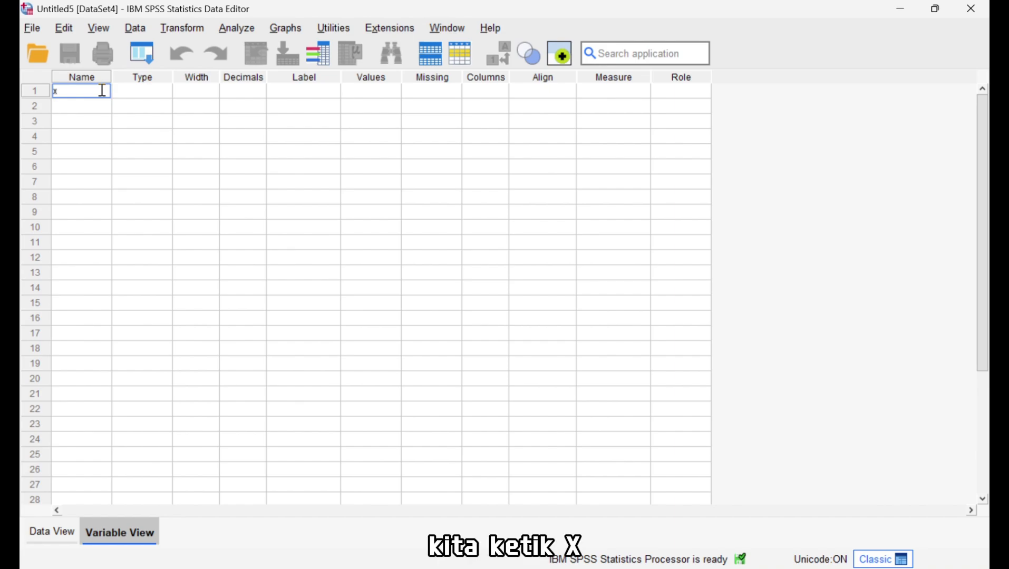
key(BackSpace)
text(X)
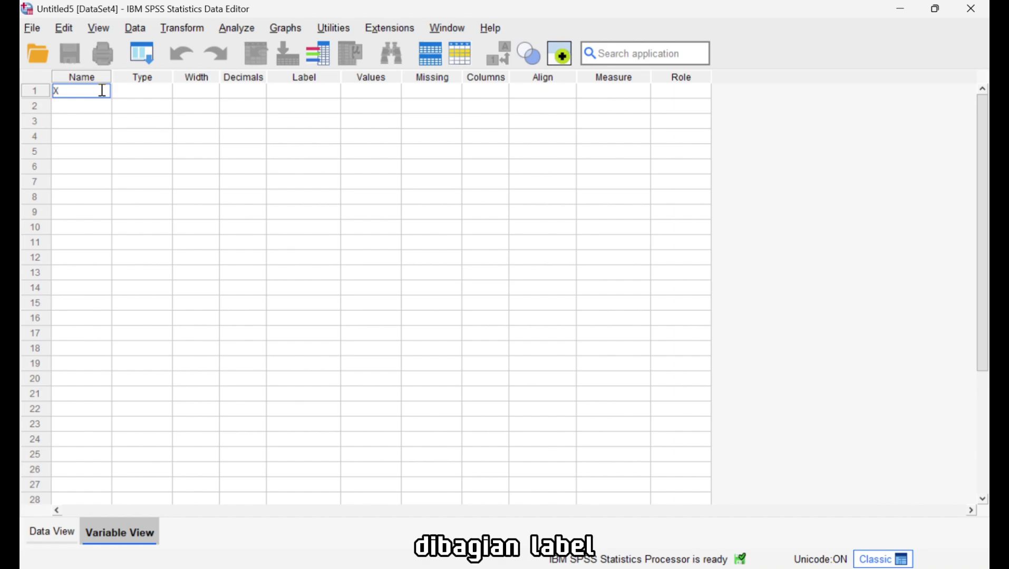
click(305, 90)
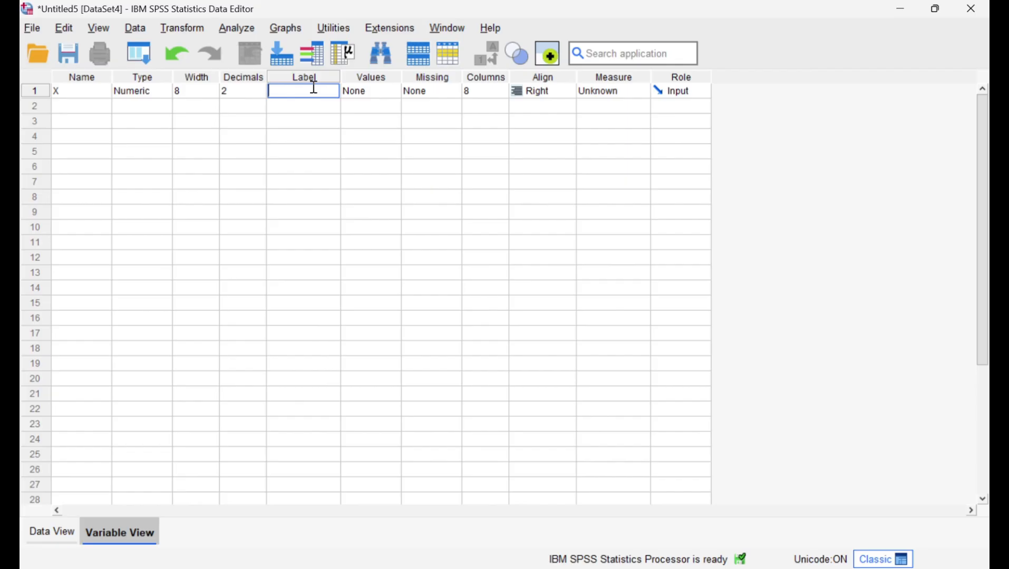
text(Literasi Informasi)
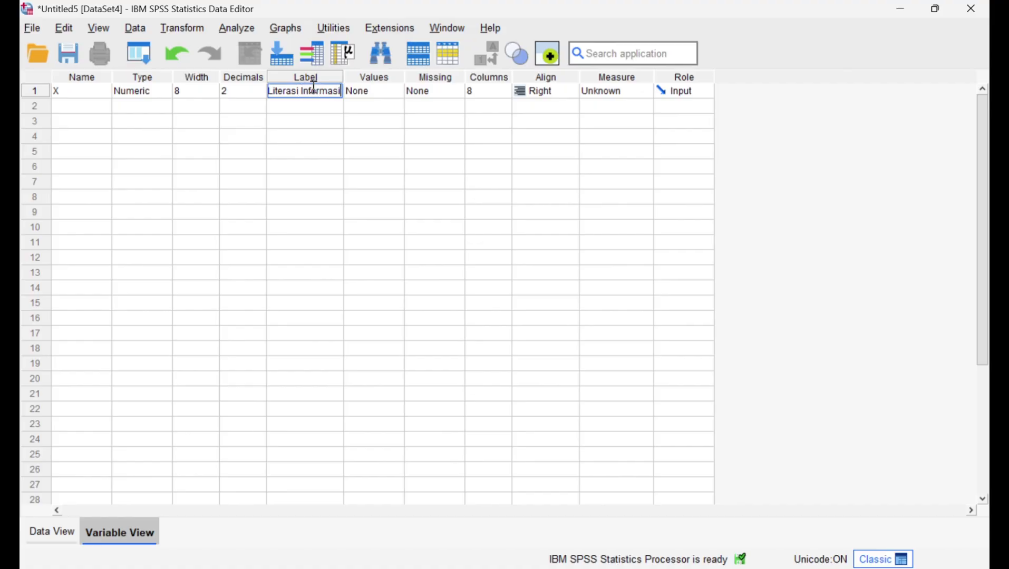
Define the second variable with the name Y and the label Verifikasi Hoaks.
click(88, 106)
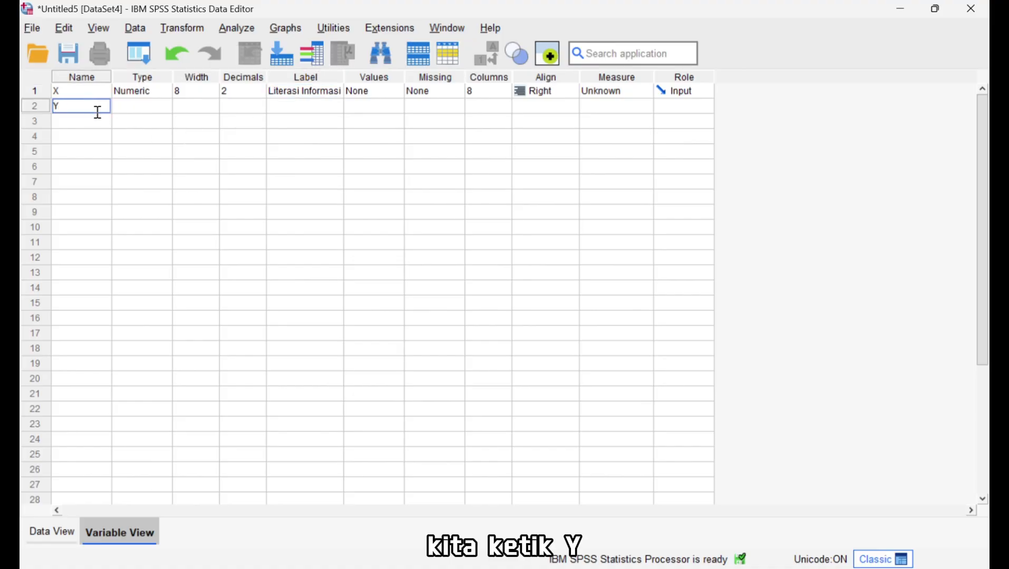
click(314, 106)
text(V)
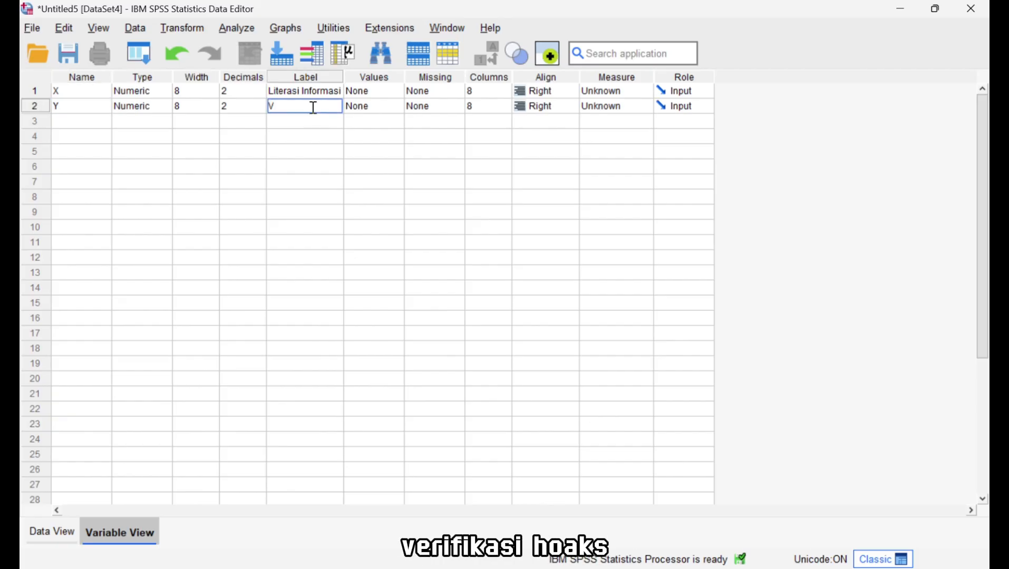
text(erifik)
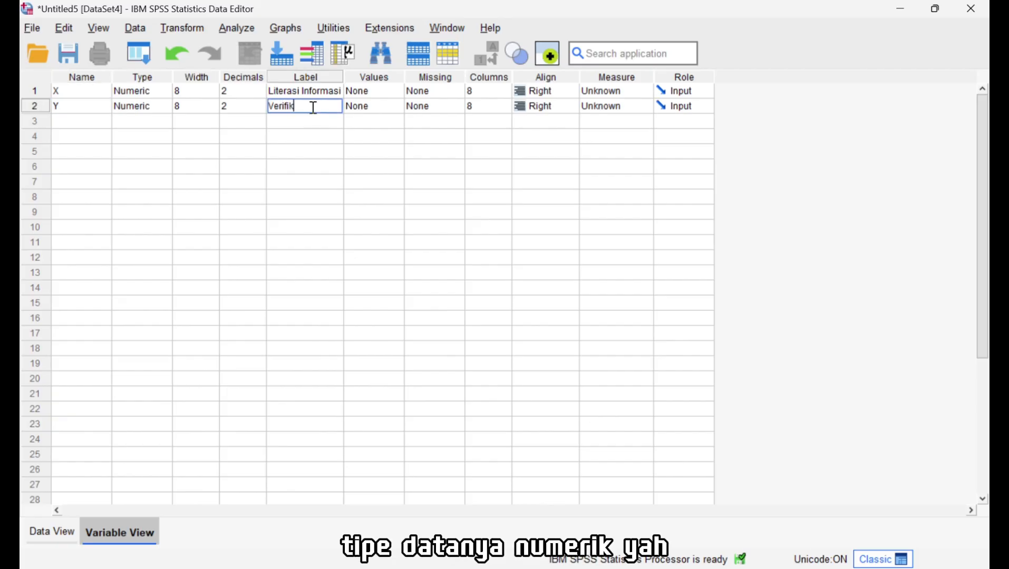
text(asi)
text( P)
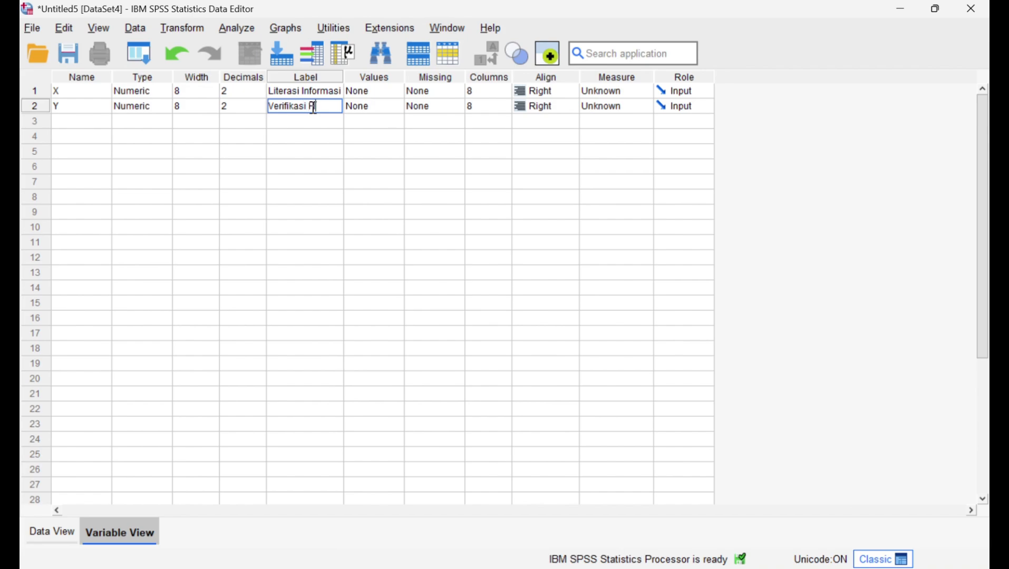
text(oaks)
Copy the Kemampuan Literasi Informasi totals K6:K55 from the Google Sheets questionnaire into the SPSS data column X, starting at row 1.
click(60, 533)
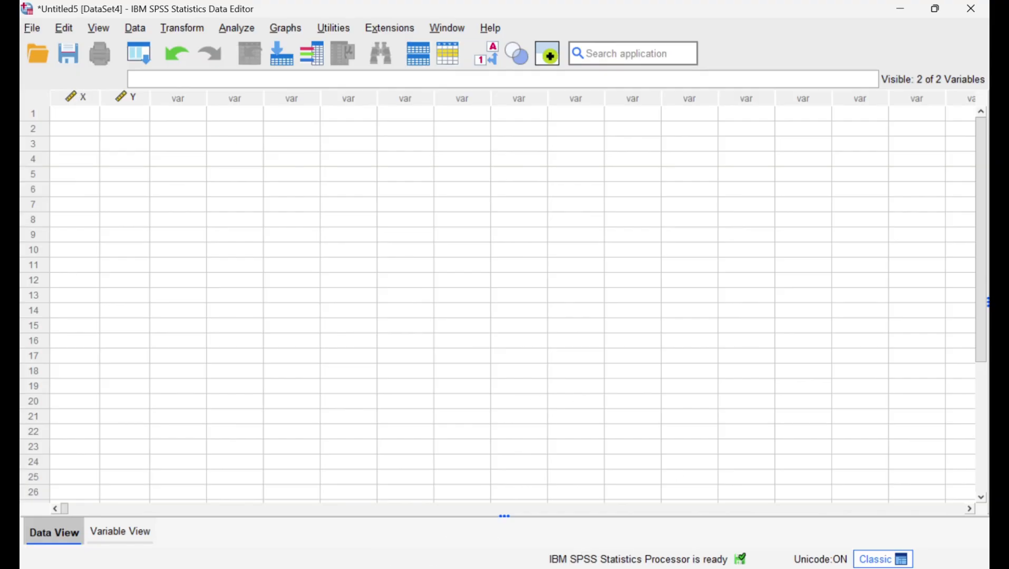
mouse_move(534, 567)
click(533, 522)
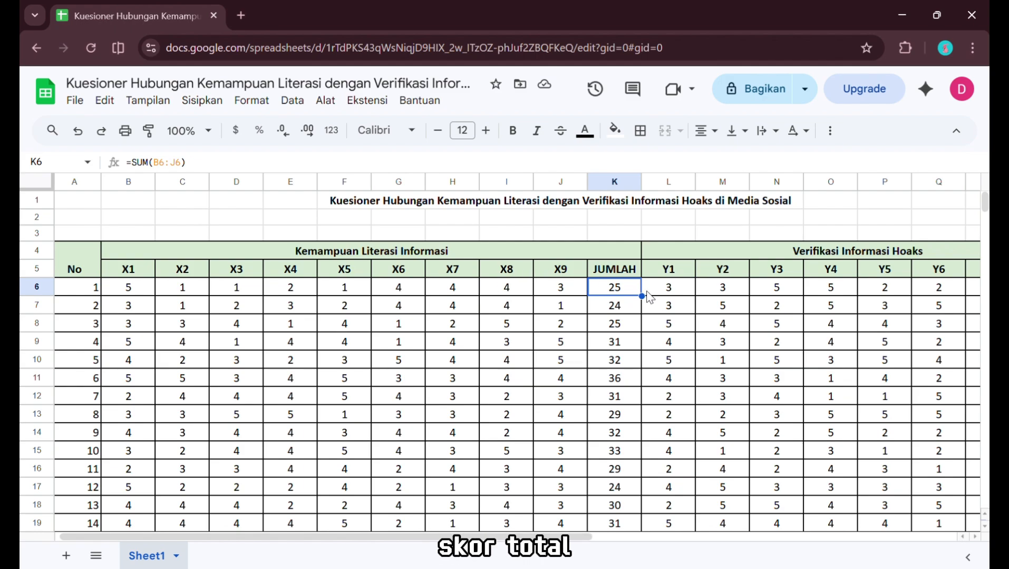
drag(615, 291, 626, 431)
key(ctrl+c)
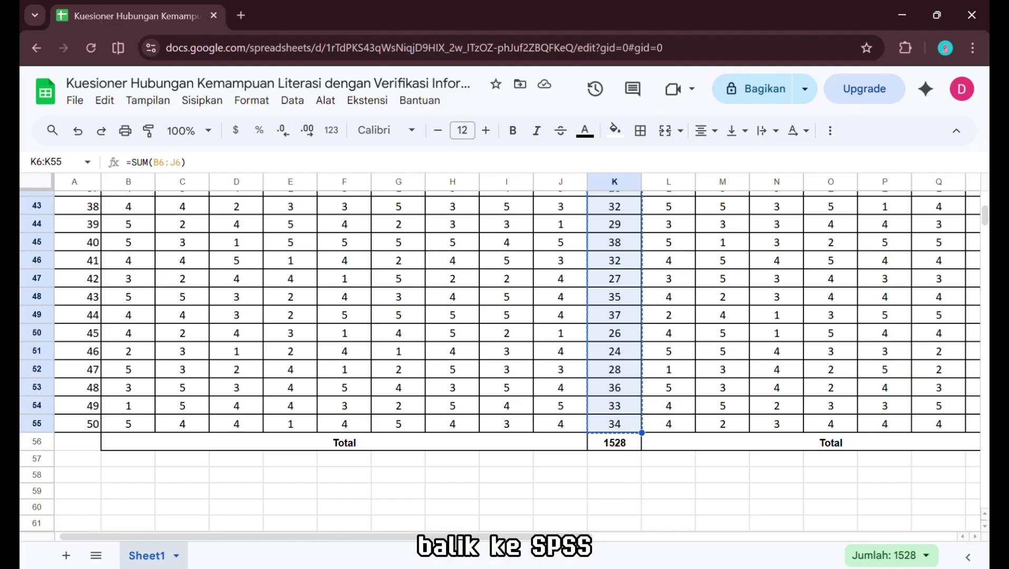
mouse_move(667, 568)
click(633, 568)
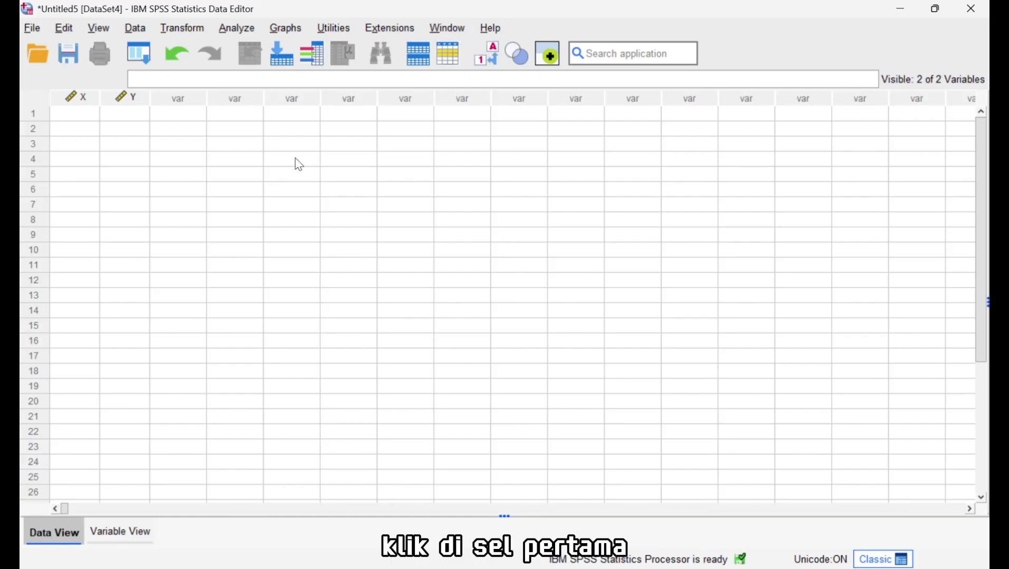
click(93, 113)
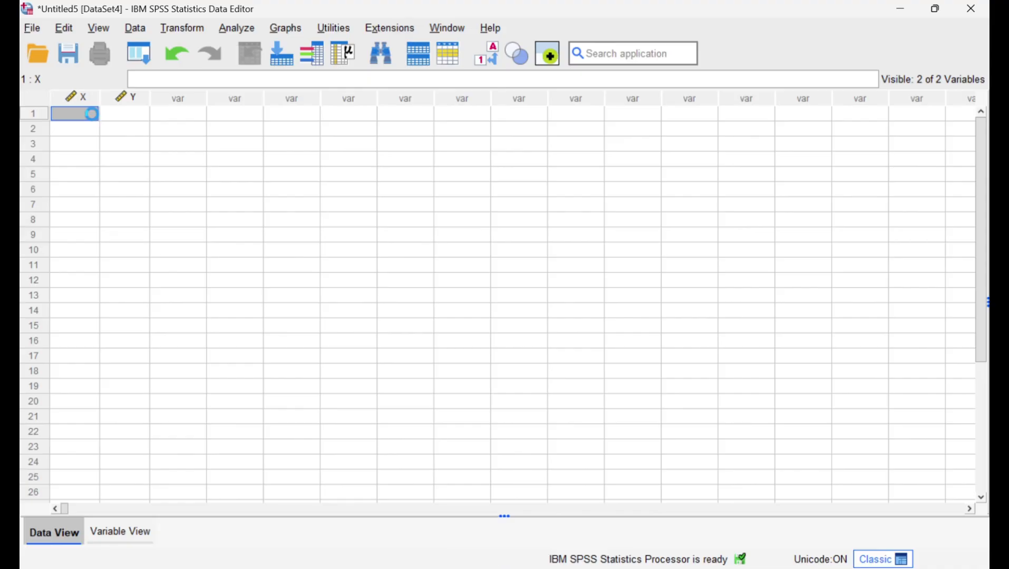
key(ctrl+v)
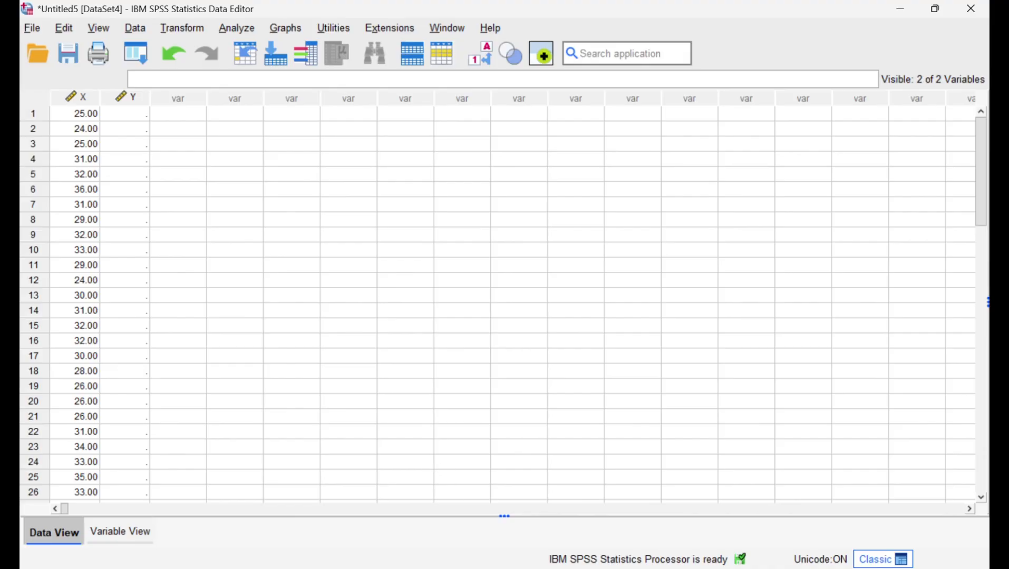
Copy the Verifikasi Informasi Hoaks totals S6:S55 from the Google Sheets questionnaire into the SPSS data column Y, starting at row 1.
click(533, 567)
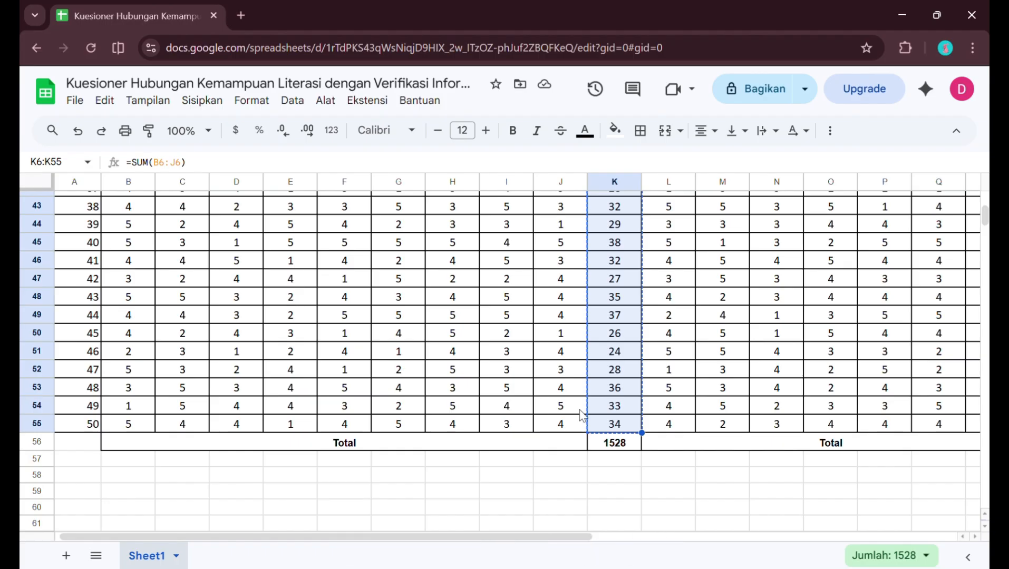
scroll(582, 416, up, 10)
scroll(582, 417, right, 5)
scroll(580, 411, up, 5)
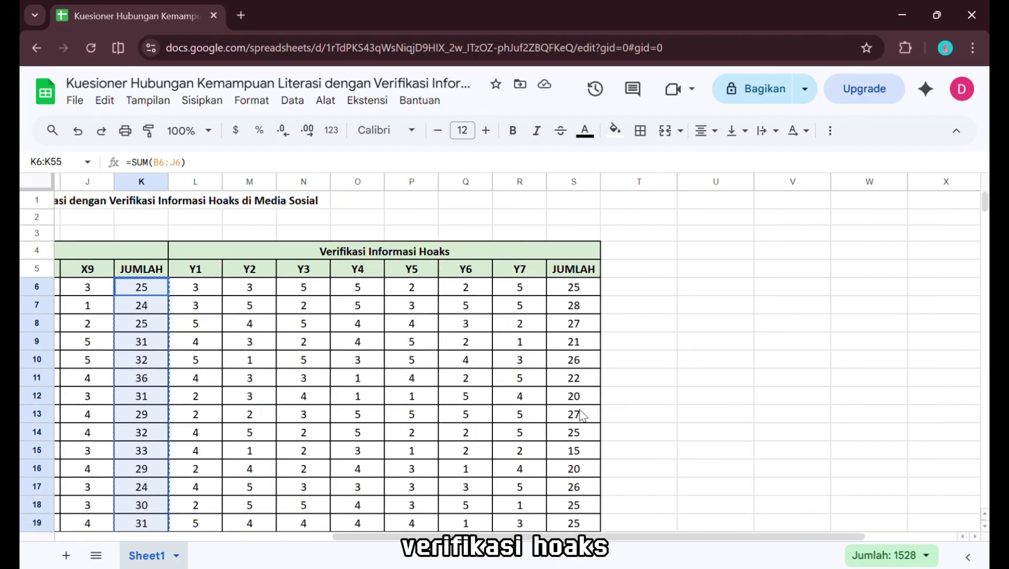
drag(560, 291, 576, 448)
key(ctrl+c)
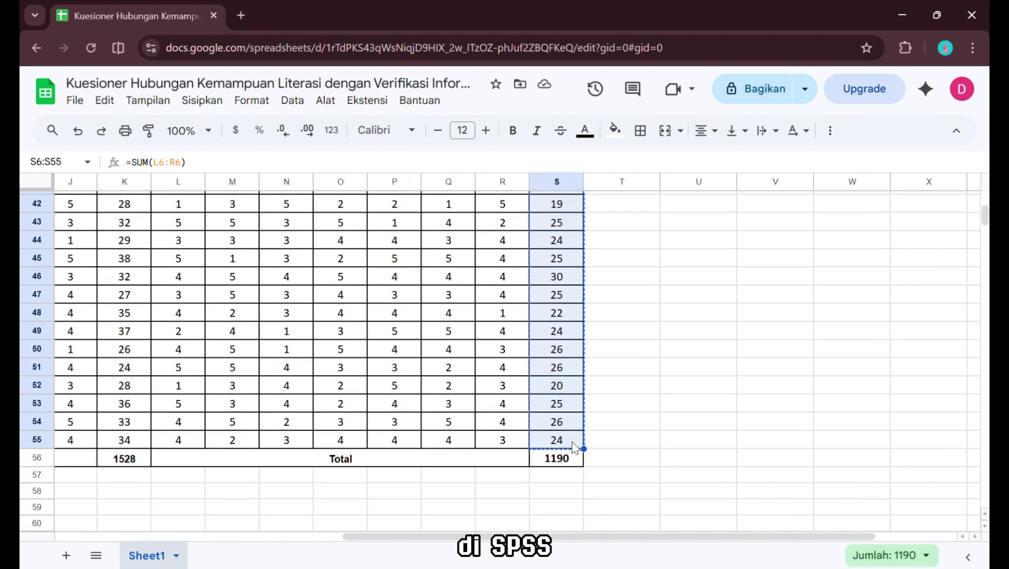
mouse_move(633, 567)
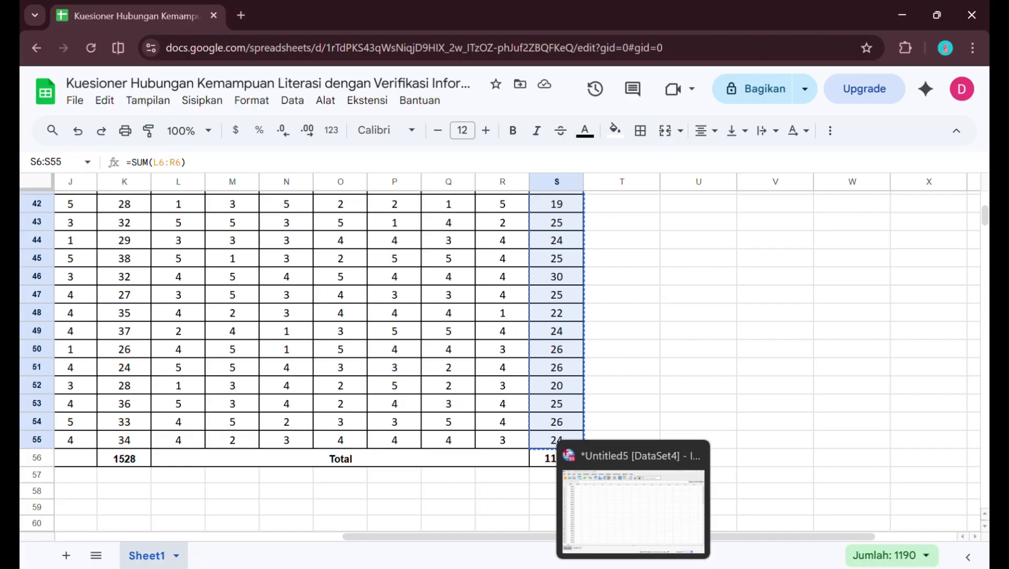
click(633, 517)
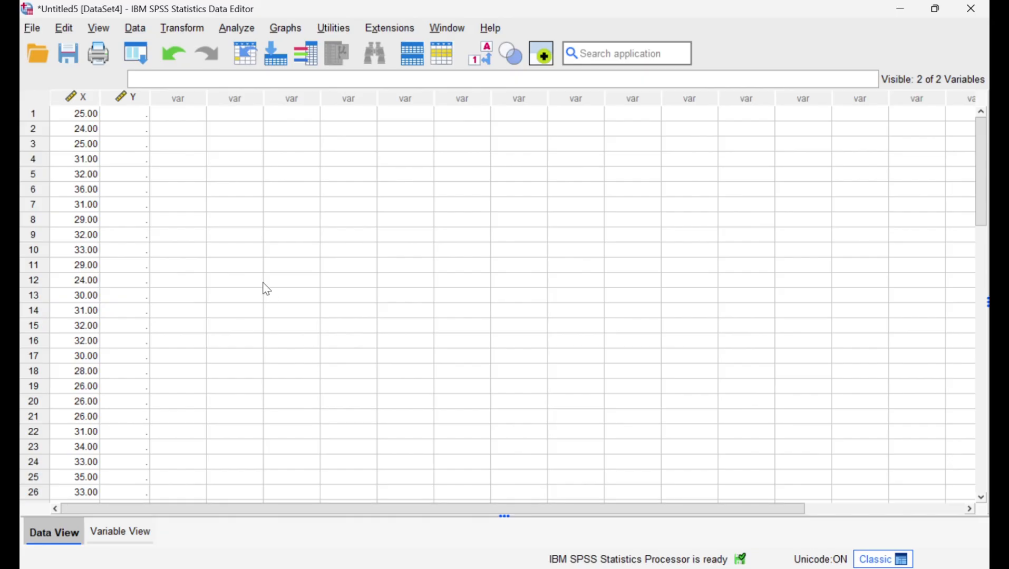
click(133, 128)
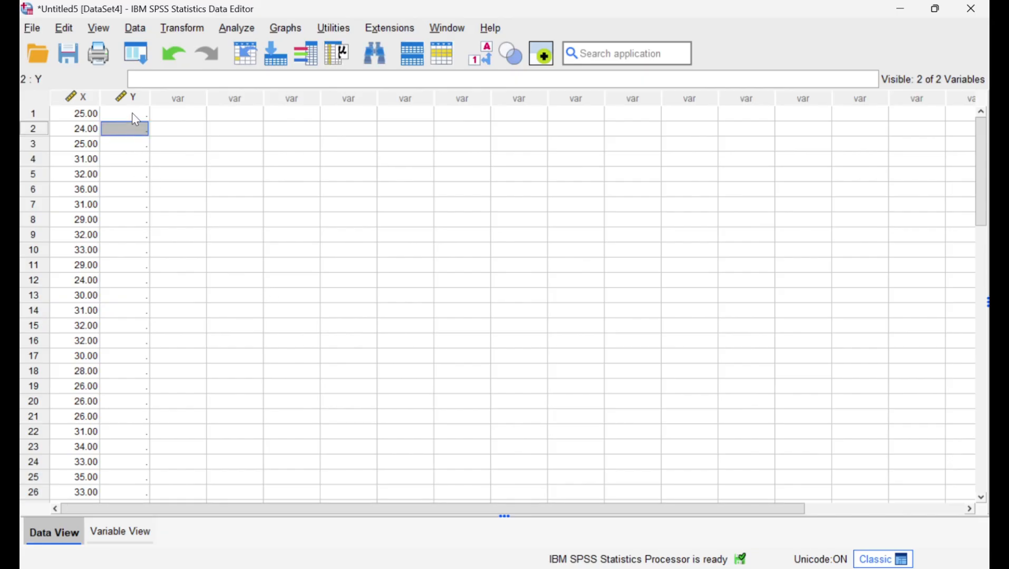
click(132, 114)
key(ctrl+v)
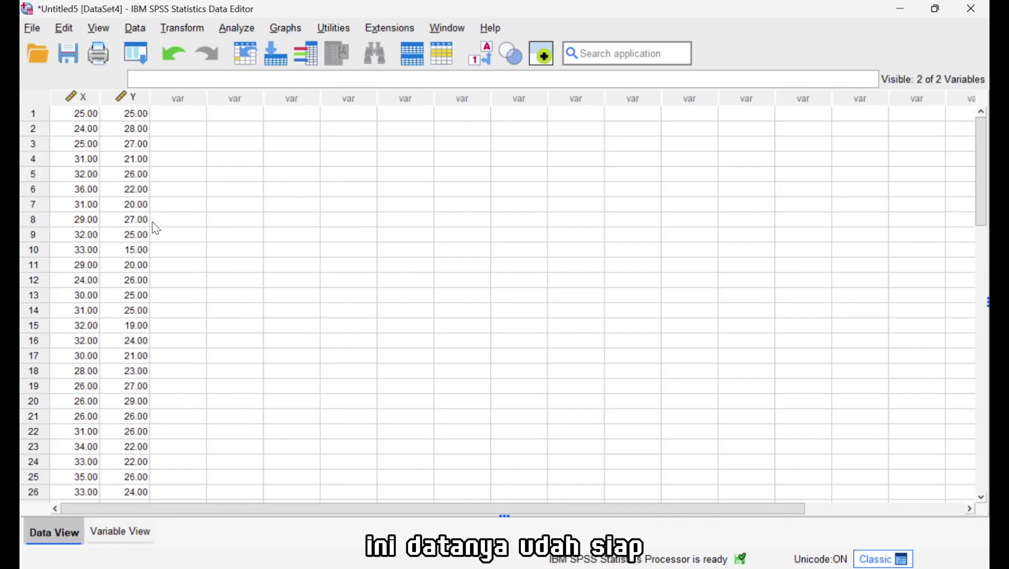
Start a Frequencies analysis and add Literasi Informasi [X] and Verifikasi Hoaks [Y] to its analysed variables.
scroll(156, 228, down, 3)
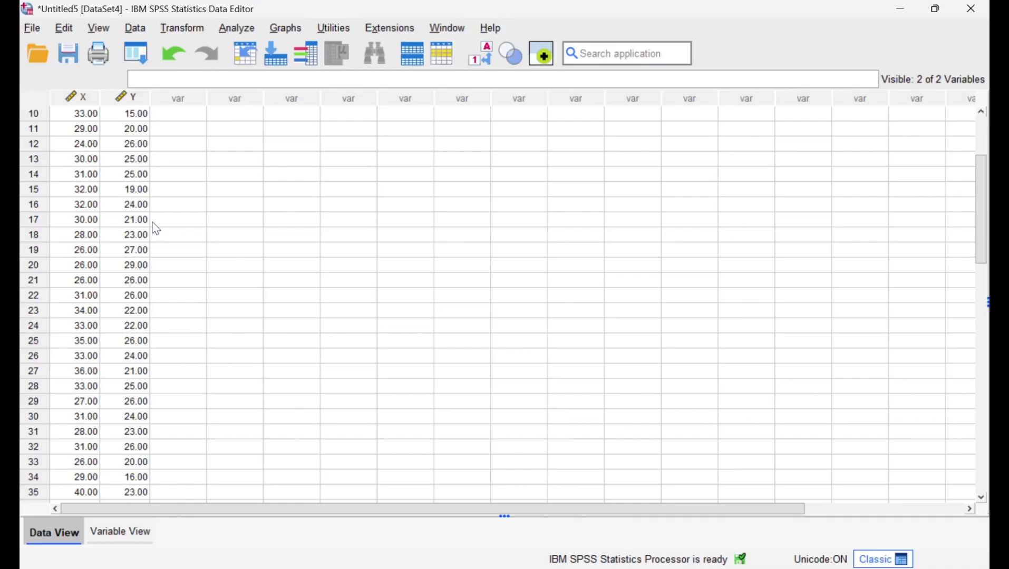
scroll(156, 228, up, 2)
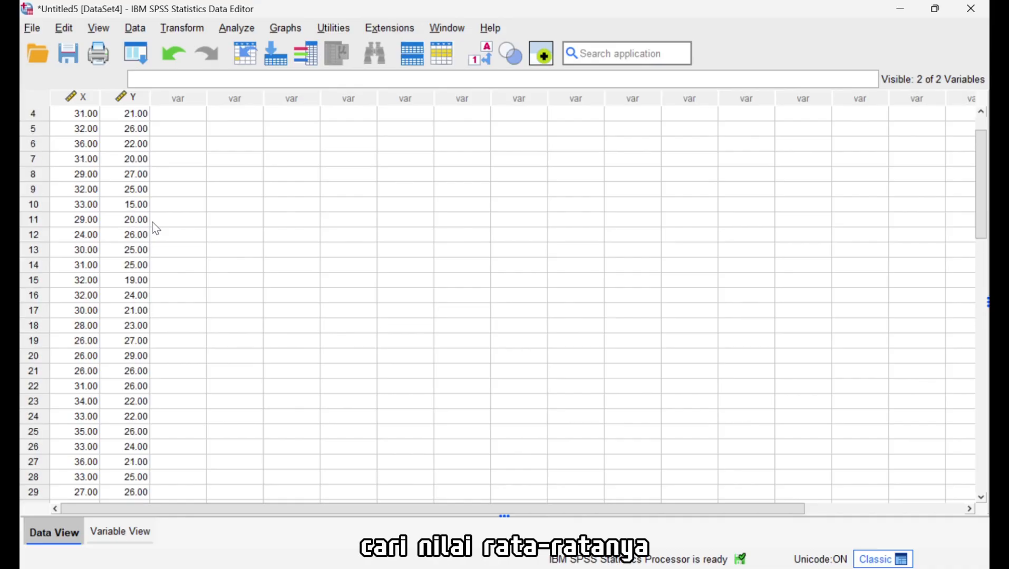
click(237, 28)
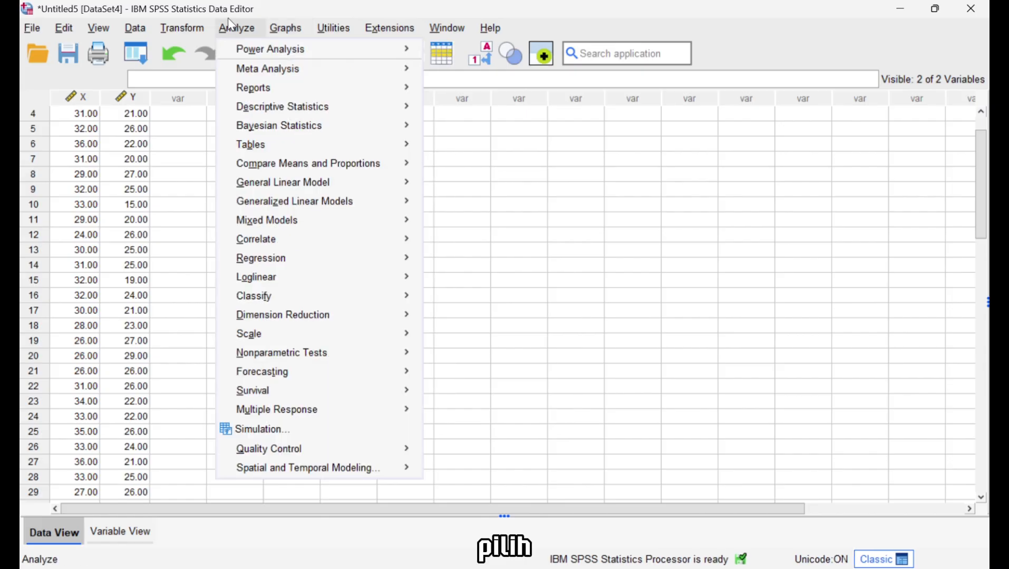
mouse_move(256, 68)
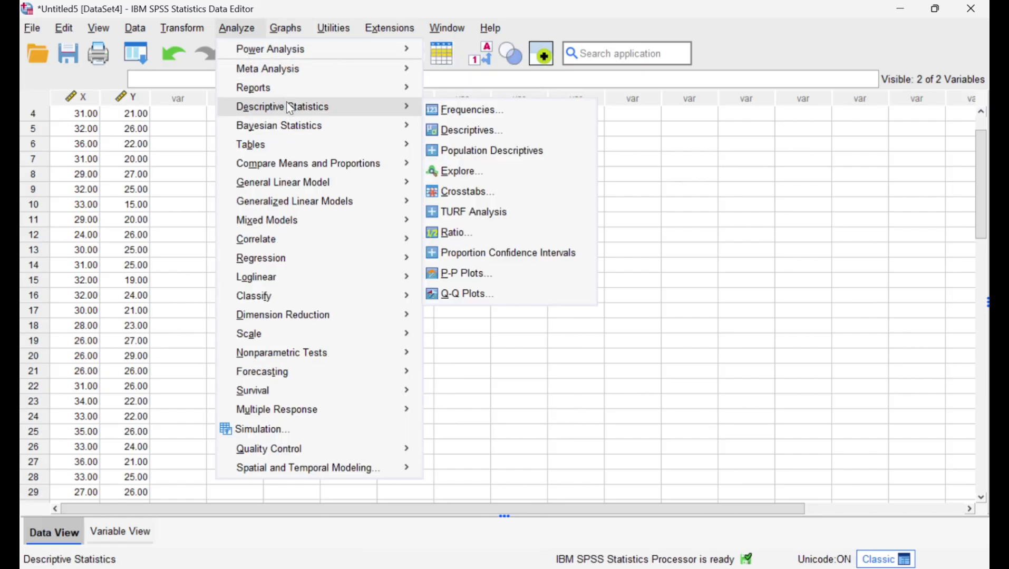
mouse_move(414, 115)
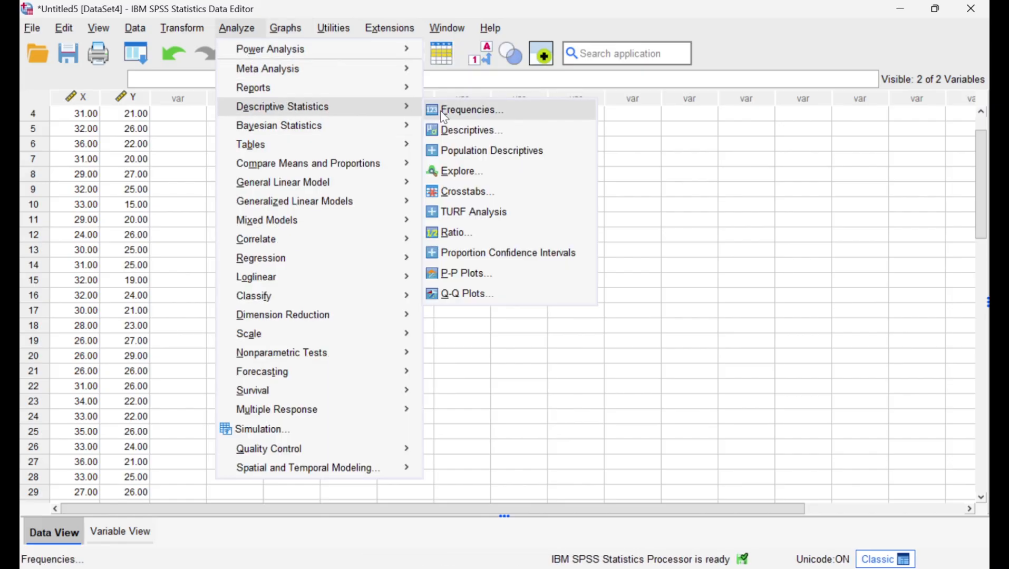
click(444, 111)
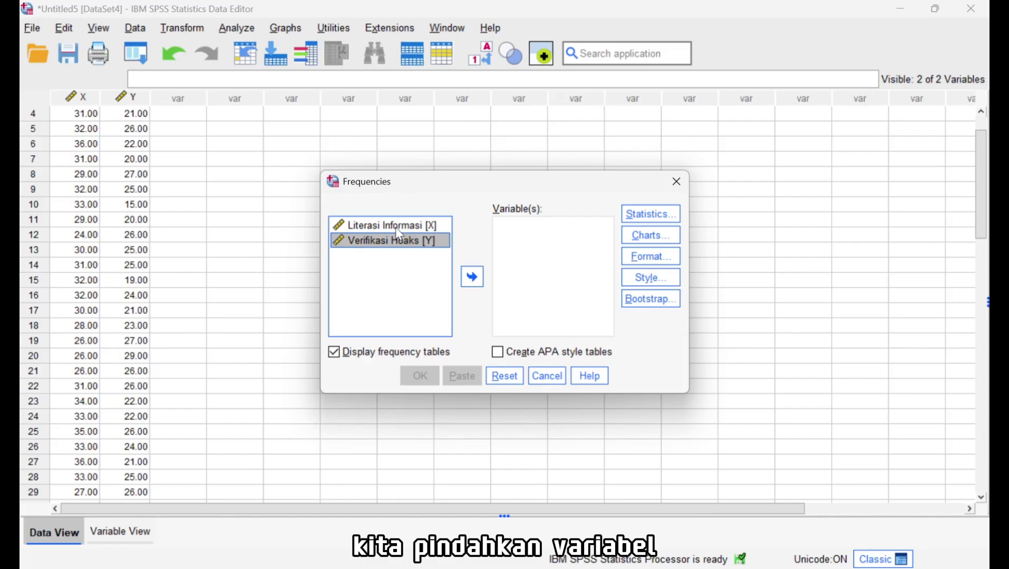
drag(396, 222, 489, 235)
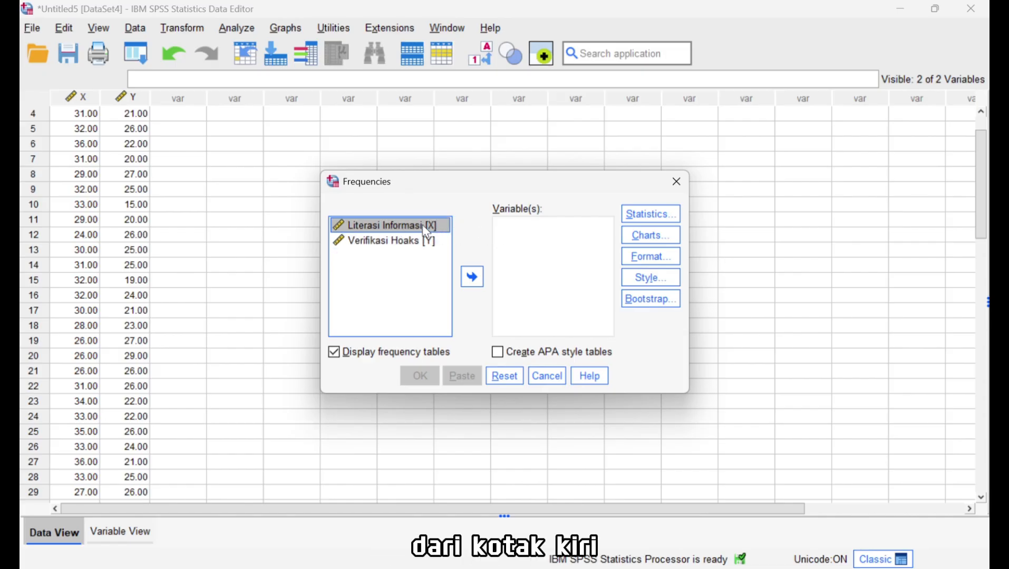
drag(423, 226, 524, 231)
drag(422, 236, 538, 256)
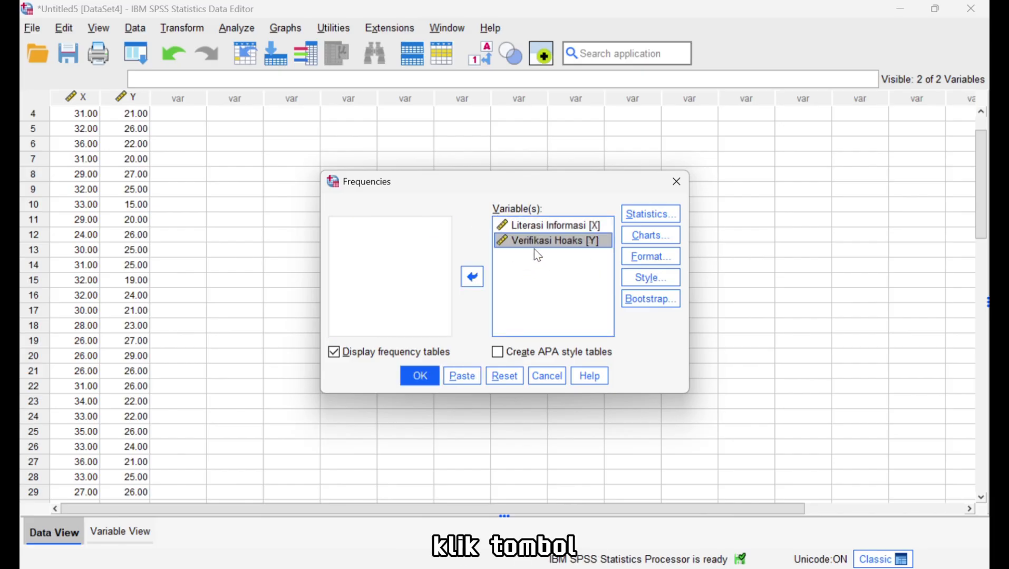
Include the Mean as the central tendency statistic of the Frequencies analysis.
click(636, 223)
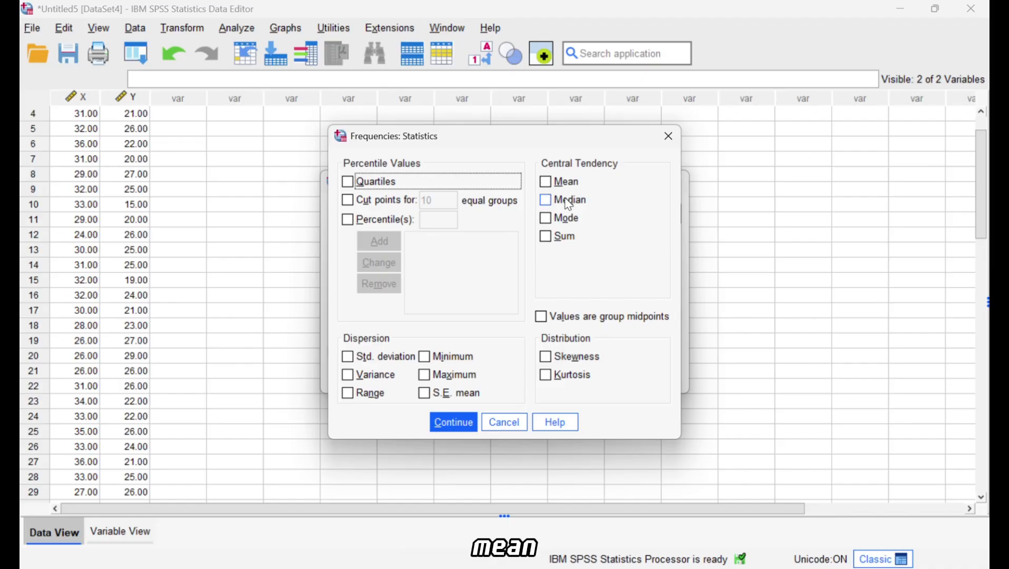
click(559, 182)
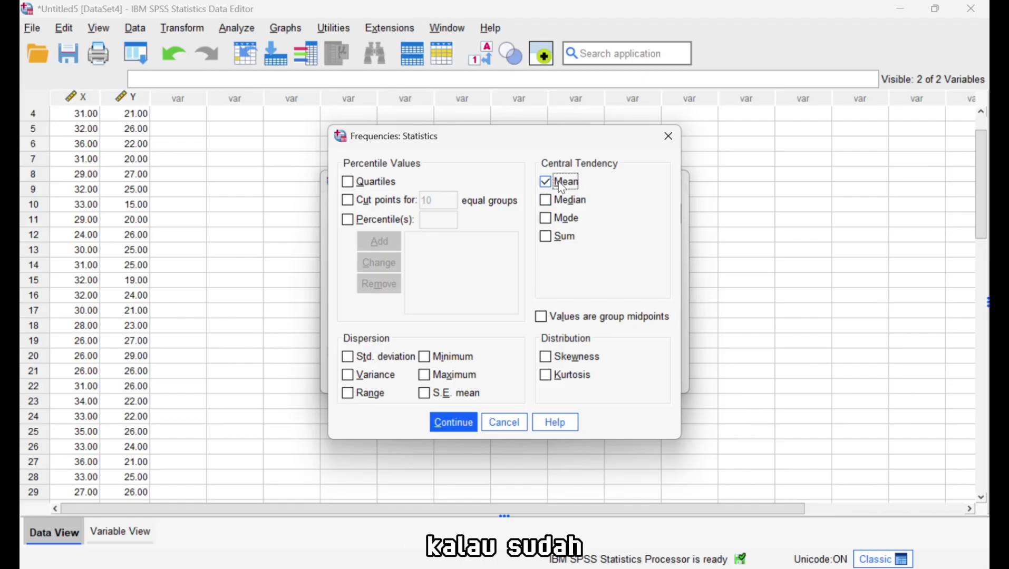
click(455, 424)
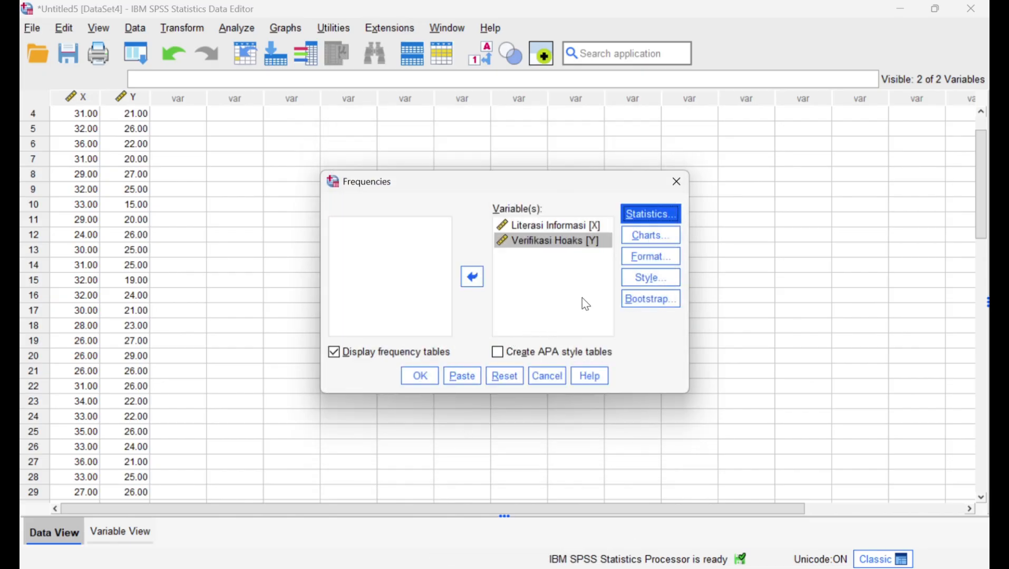
Set the Frequencies chart type to Histograms and run the analysis.
click(652, 242)
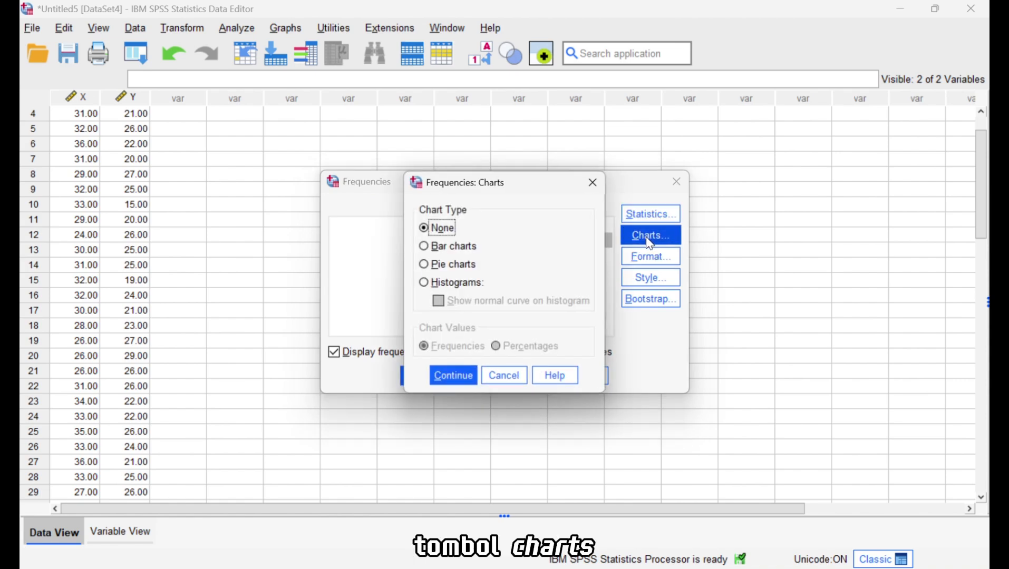
click(482, 282)
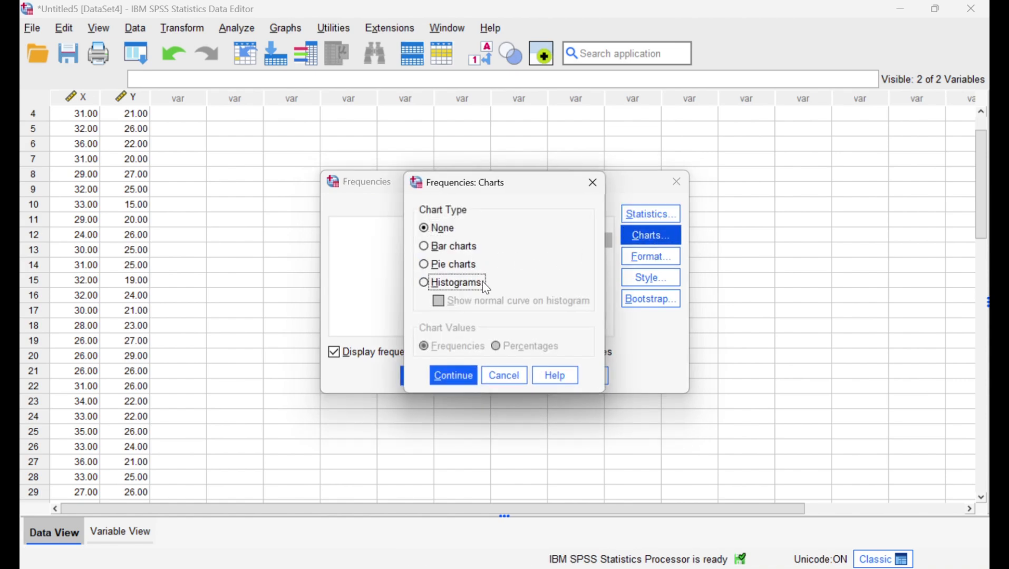
click(462, 378)
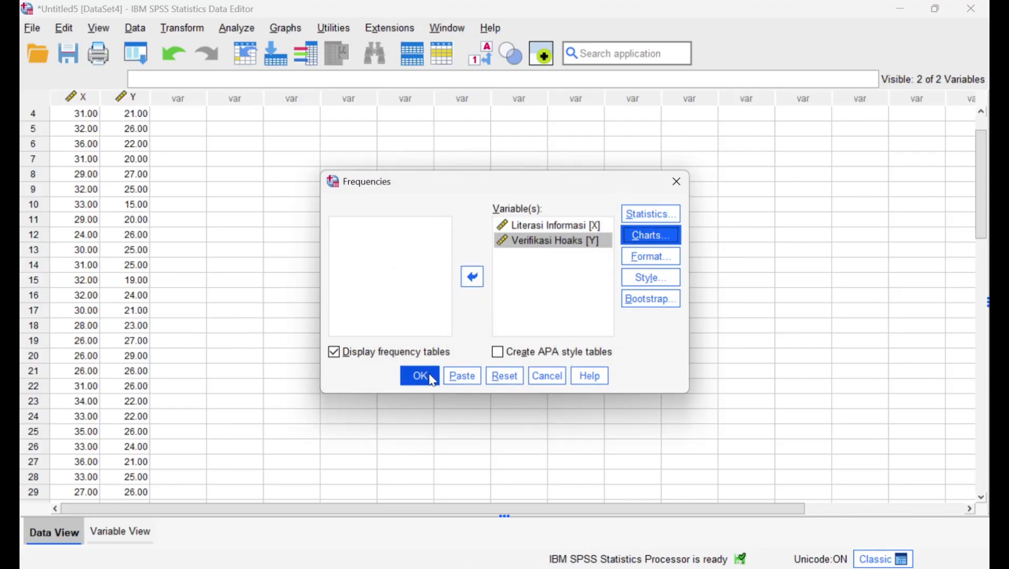
click(424, 378)
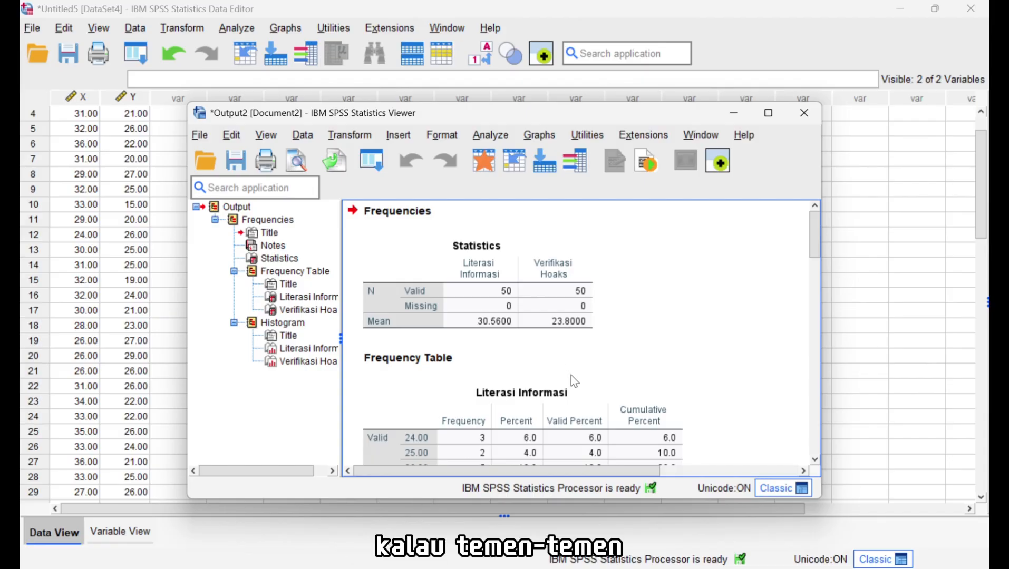
Examine the frequency tables and the histograms for Literasi Informasi and Verifikasi Hoaks in the output.
scroll(570, 375, down, 5)
scroll(571, 375, down, 5)
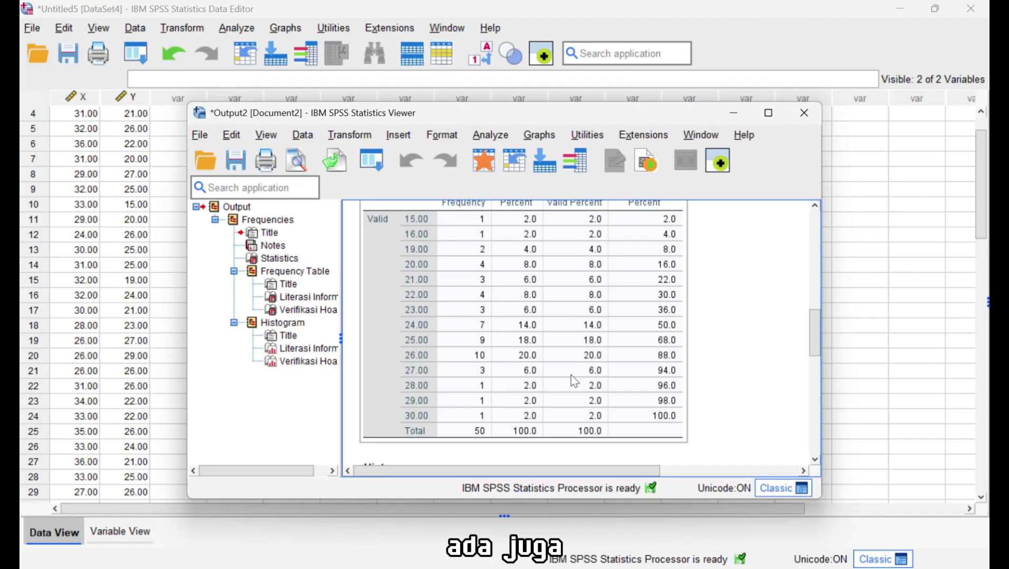
scroll(571, 375, down, 6)
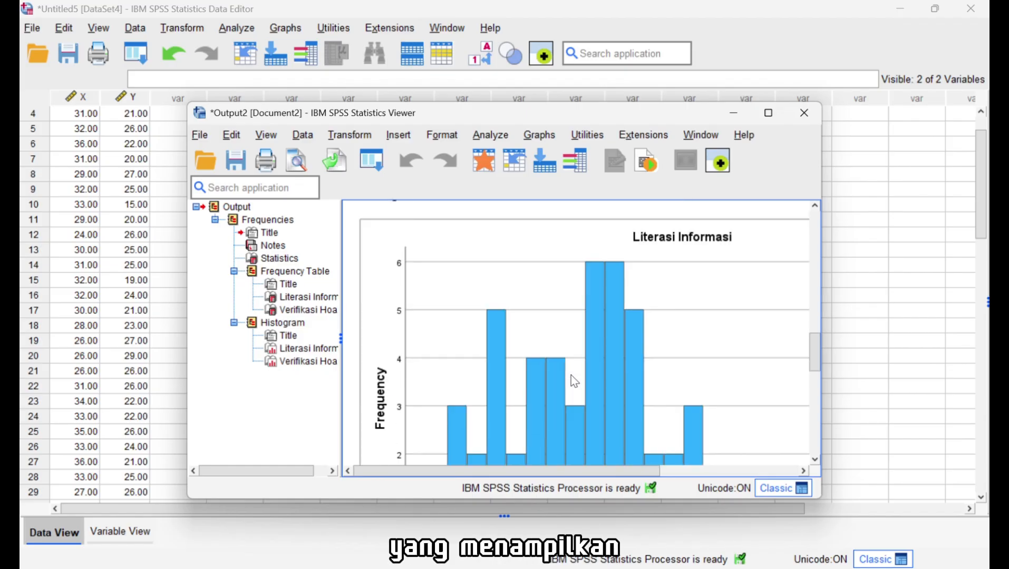
scroll(571, 376, down, 2)
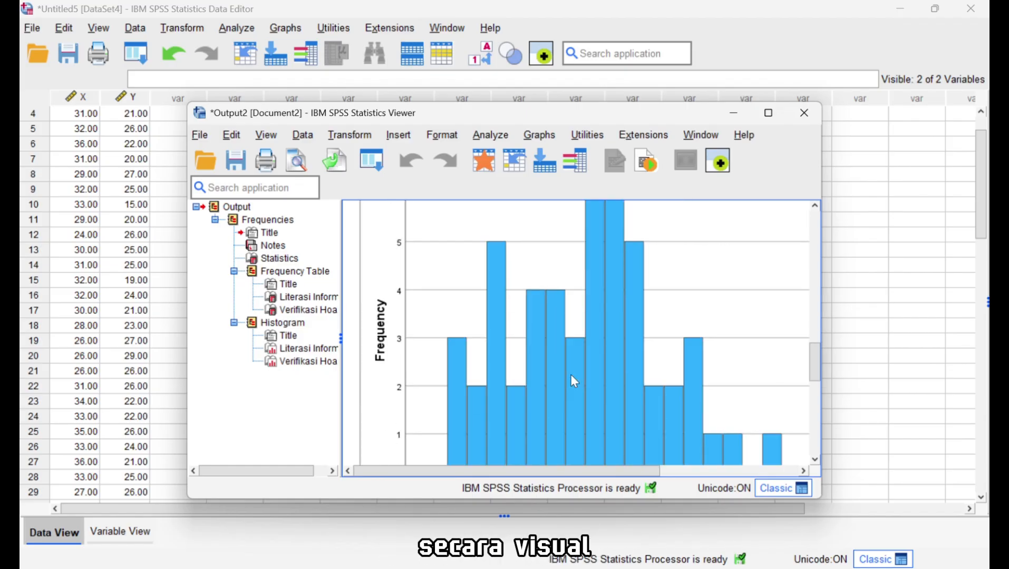
scroll(571, 375, down, 5)
scroll(571, 375, down, 3)
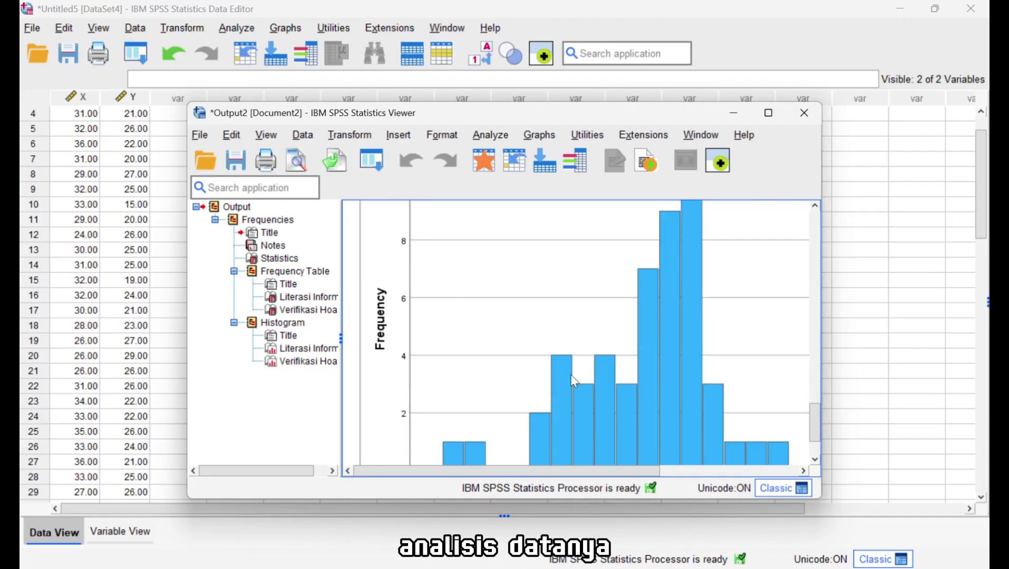